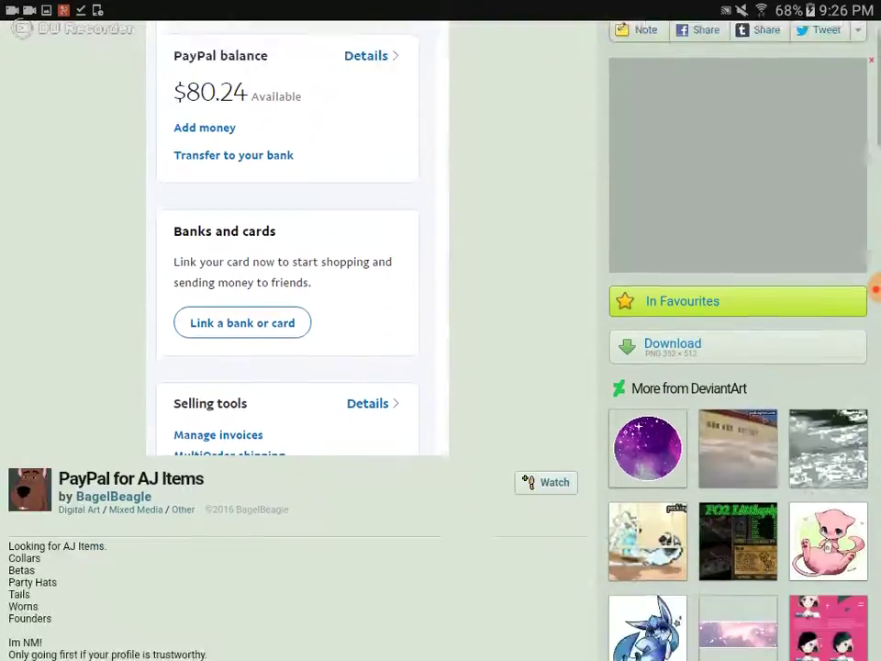
{"action": "scroll", "coordinate": [441, 367], "scroll_direction": "up", "scroll_amount": 5}
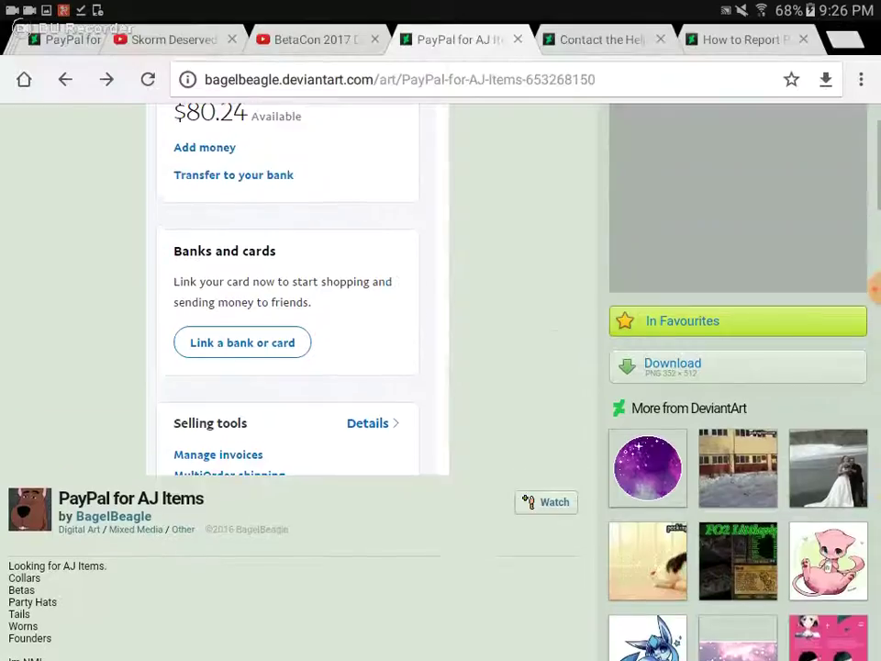
{"action": "scroll", "coordinate": [441, 367], "scroll_direction": "down", "scroll_amount": 5}
{"action": "scroll", "coordinate": [441, 367], "scroll_direction": "down", "scroll_amount": 4}
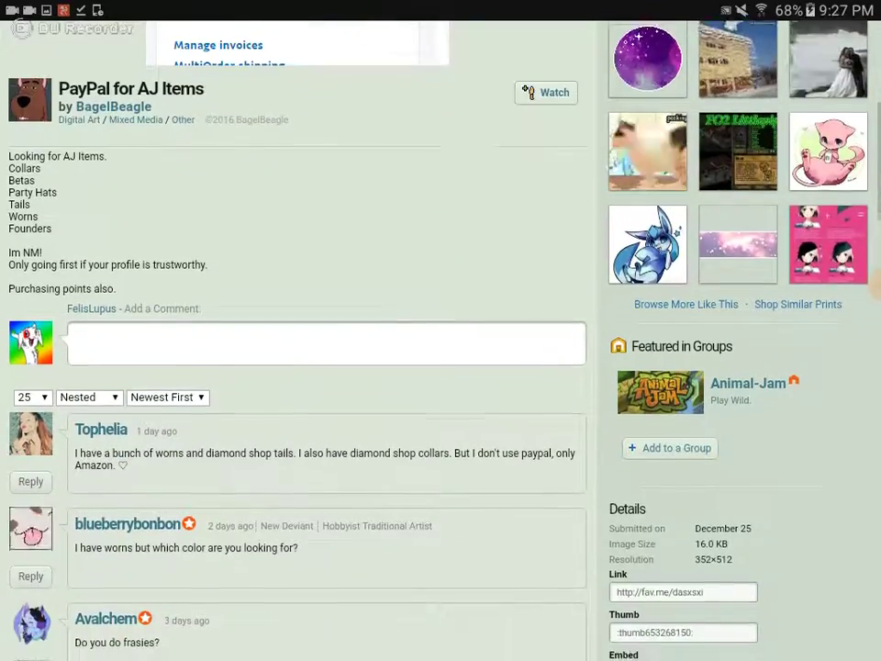
{"action": "scroll", "coordinate": [441, 367], "scroll_direction": "down", "scroll_amount": 2}
{"action": "scroll", "coordinate": [440, 367], "scroll_direction": "down", "scroll_amount": 2}
{"action": "scroll", "coordinate": [440, 368], "scroll_direction": "down", "scroll_amount": 2}
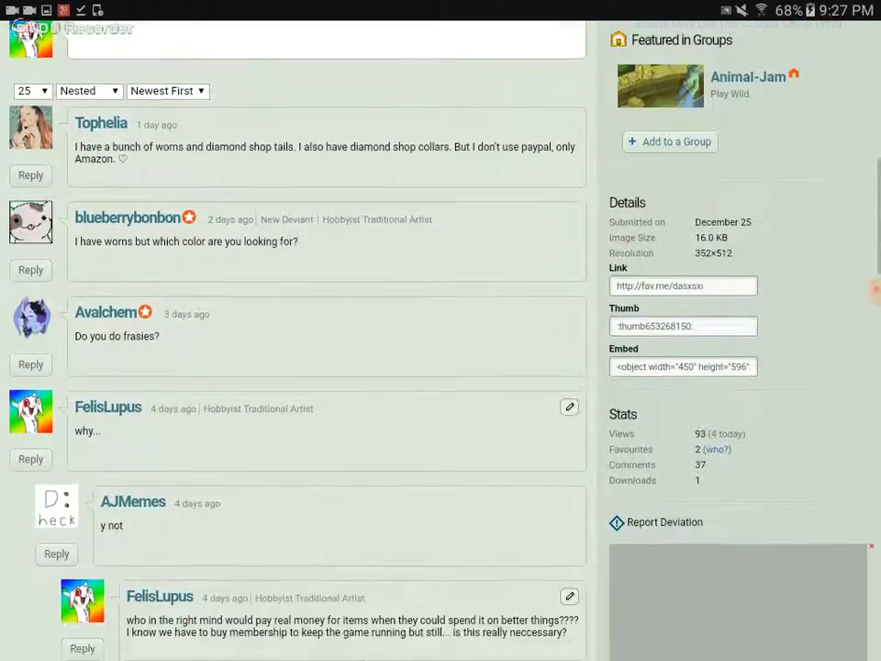
{"action": "scroll", "coordinate": [441, 368], "scroll_direction": "up", "scroll_amount": 3}
{"action": "scroll", "coordinate": [441, 368], "scroll_direction": "up", "scroll_amount": 8}
{"action": "scroll", "coordinate": [441, 367], "scroll_direction": "down", "scroll_amount": 2}
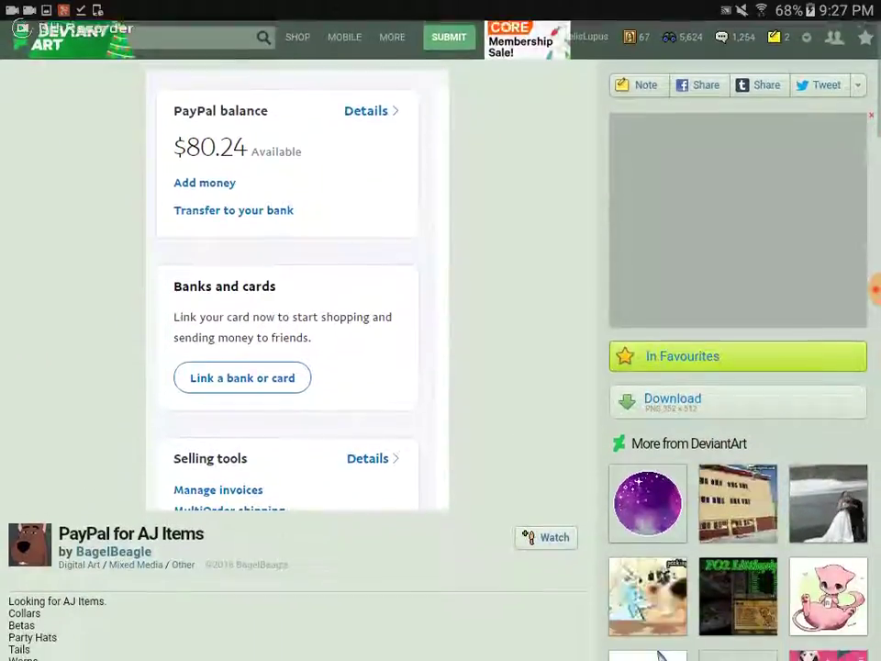
{"action": "scroll", "coordinate": [441, 367], "scroll_direction": "down", "scroll_amount": 2}
{"action": "scroll", "coordinate": [441, 367], "scroll_direction": "down", "scroll_amount": 2}
{"action": "scroll", "coordinate": [441, 367], "scroll_direction": "down", "scroll_amount": 2}
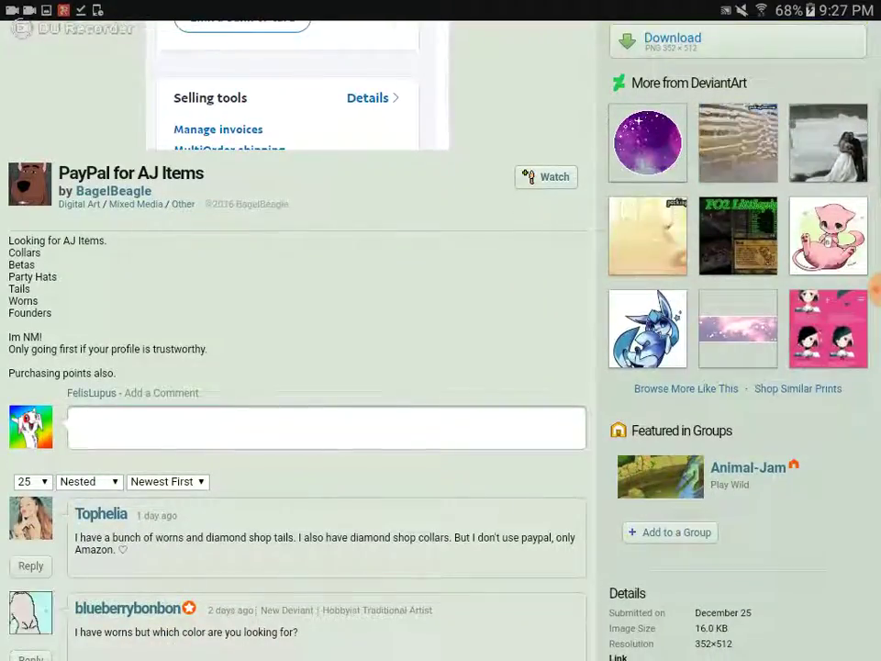
{"action": "scroll", "coordinate": [441, 367], "scroll_direction": "down", "scroll_amount": 3}
{"action": "scroll", "coordinate": [441, 367], "scroll_direction": "down", "scroll_amount": 2}
{"action": "scroll", "coordinate": [440, 367], "scroll_direction": "down", "scroll_amount": 1}
{"action": "scroll", "coordinate": [441, 367], "scroll_direction": "down", "scroll_amount": 1}
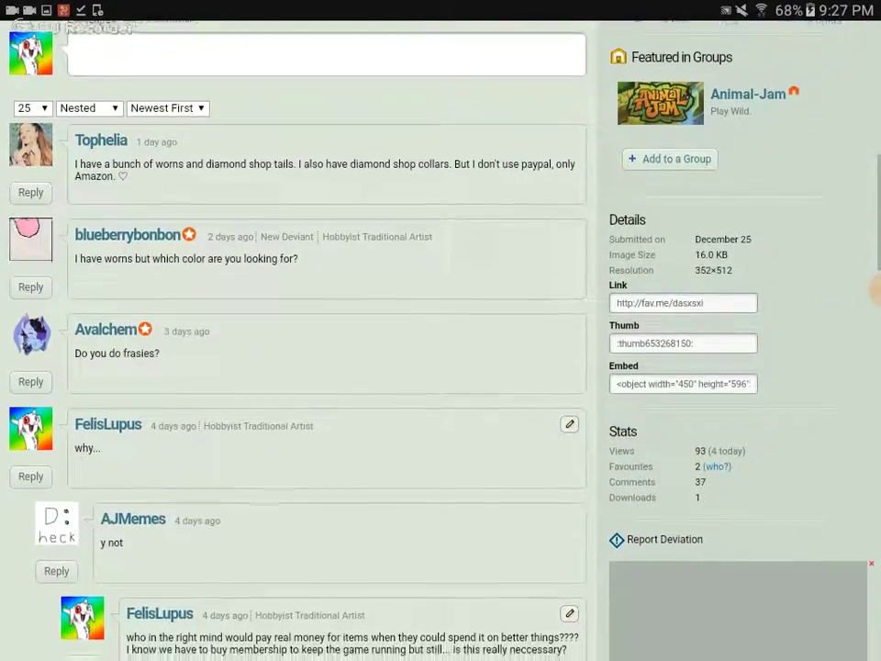
{"action": "scroll", "coordinate": [440, 368], "scroll_direction": "down", "scroll_amount": 2}
{"action": "scroll", "coordinate": [441, 367], "scroll_direction": "down", "scroll_amount": 3}
{"action": "scroll", "coordinate": [440, 367], "scroll_direction": "down", "scroll_amount": 2}
{"action": "scroll", "coordinate": [440, 368], "scroll_direction": "down", "scroll_amount": 1}
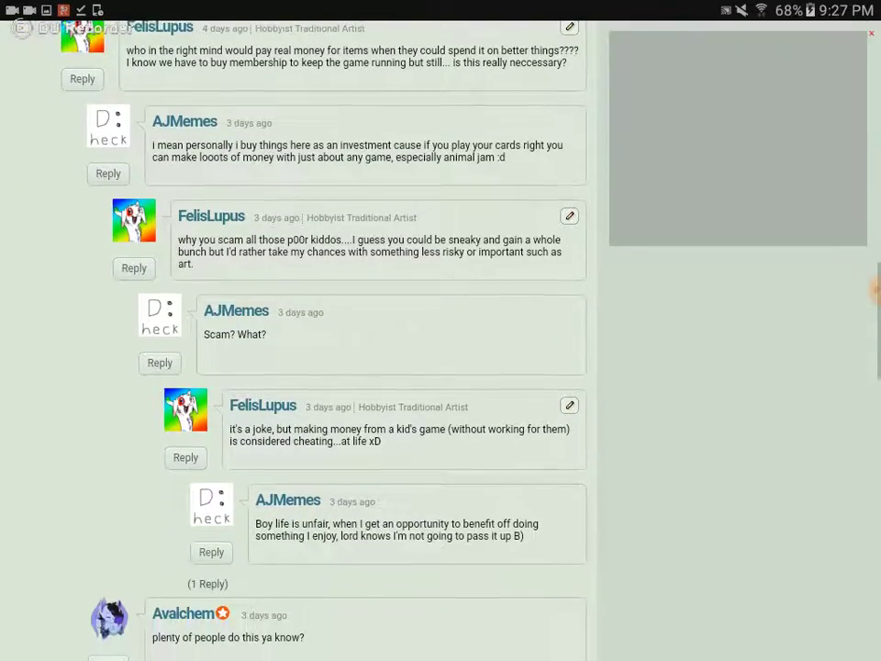
{"action": "scroll", "coordinate": [441, 368], "scroll_direction": "down", "scroll_amount": 2}
{"action": "scroll", "coordinate": [441, 367], "scroll_direction": "down", "scroll_amount": 1}
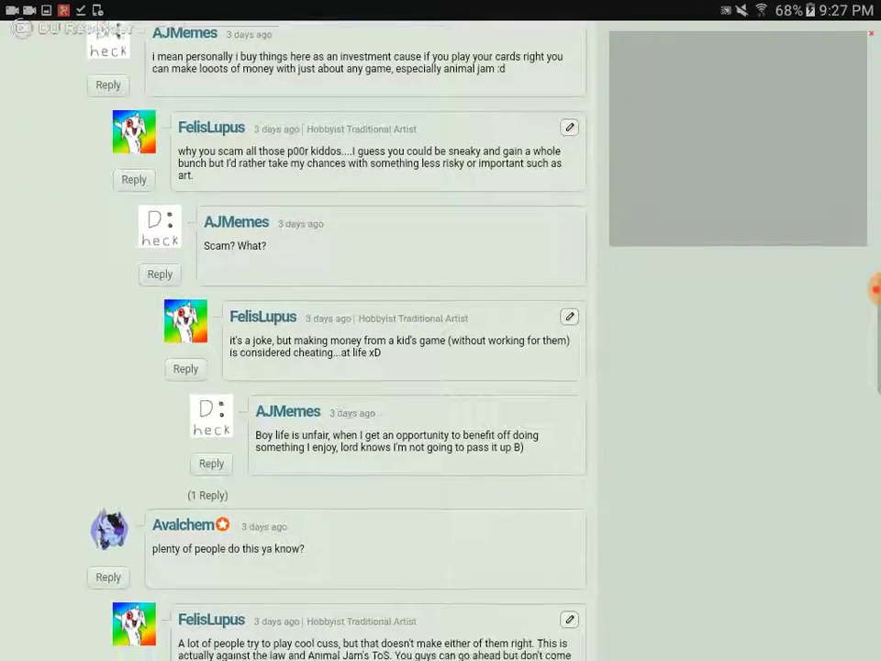
{"action": "scroll", "coordinate": [441, 367], "scroll_direction": "down", "scroll_amount": 1}
{"action": "scroll", "coordinate": [441, 367], "scroll_direction": "down", "scroll_amount": 1}
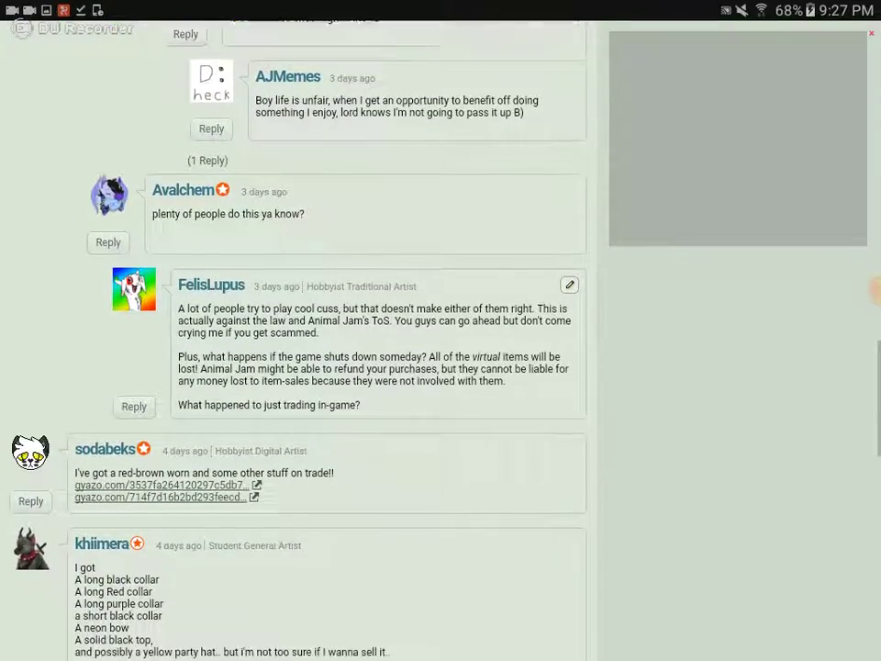
{"action": "scroll", "coordinate": [441, 368], "scroll_direction": "down", "scroll_amount": 1}
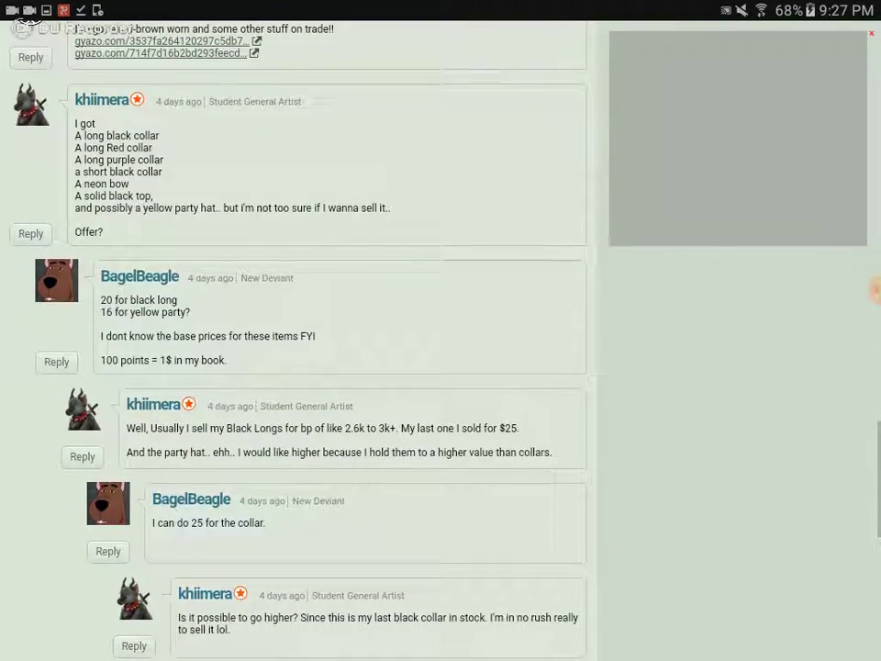
{"action": "scroll", "coordinate": [441, 368], "scroll_direction": "down", "scroll_amount": 5}
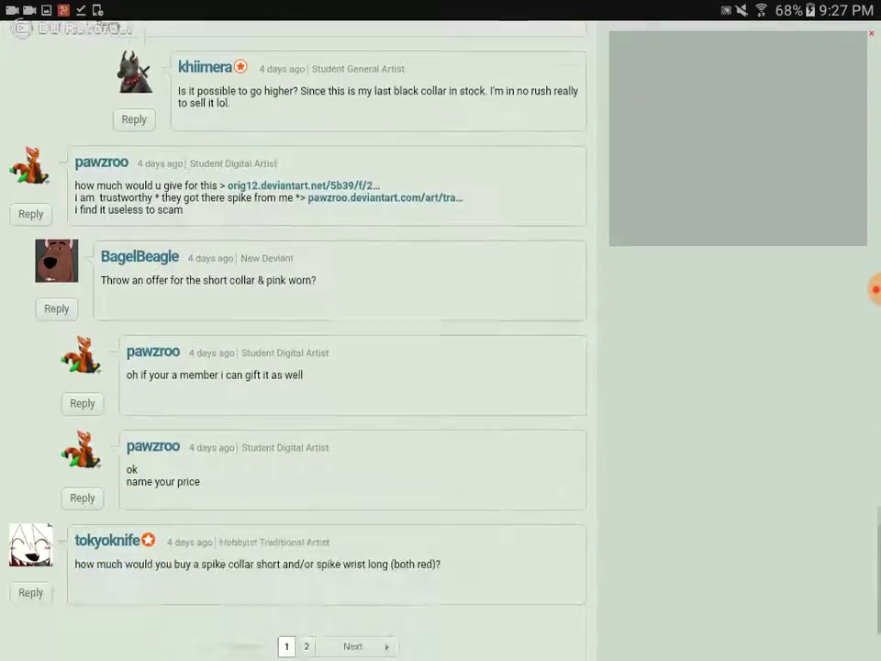
{"action": "scroll", "coordinate": [440, 367], "scroll_direction": "down", "scroll_amount": 1}
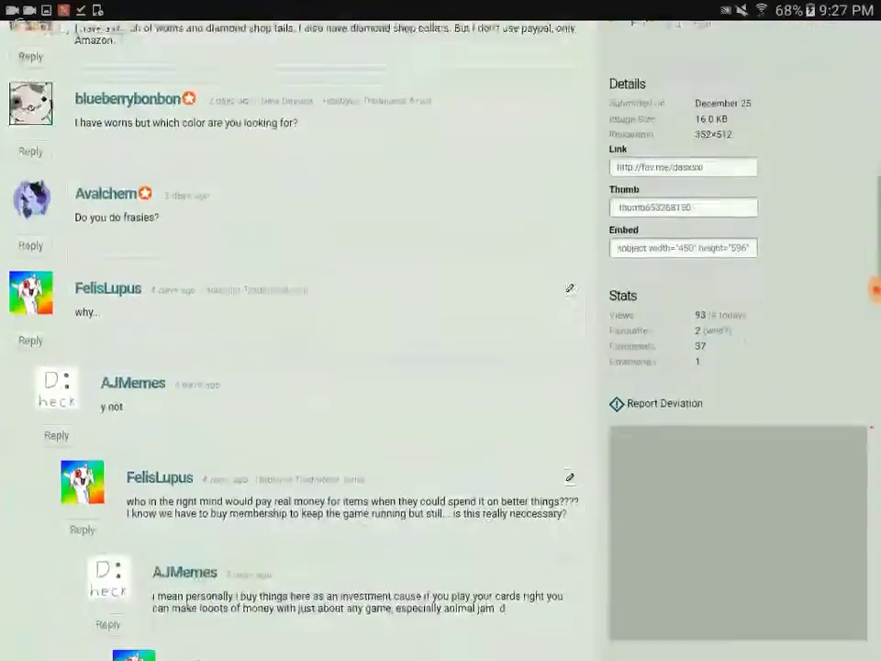
{"action": "scroll", "coordinate": [441, 367], "scroll_direction": "down", "scroll_amount": 3}
{"action": "scroll", "coordinate": [441, 367], "scroll_direction": "down", "scroll_amount": 5}
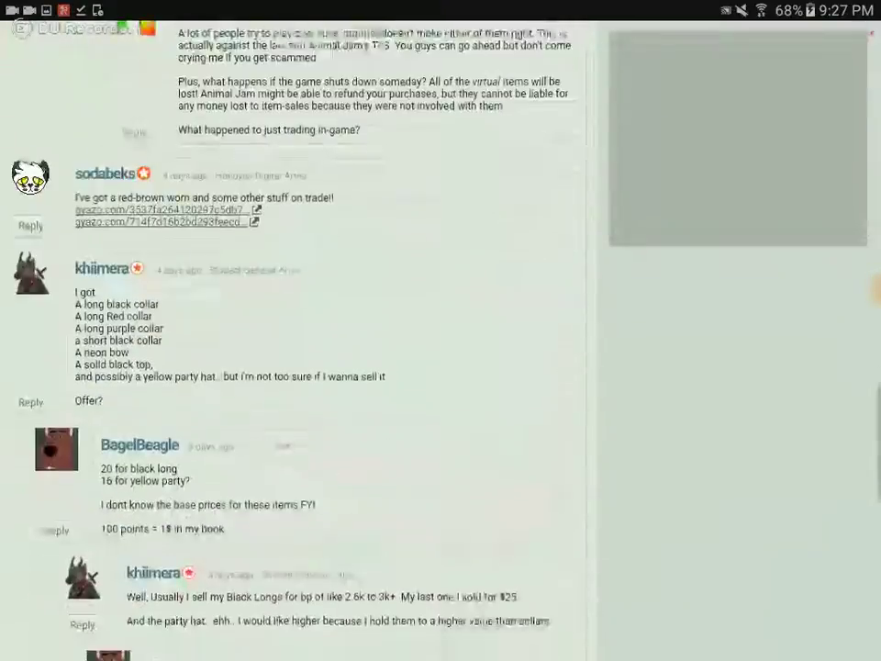
{"action": "scroll", "coordinate": [441, 368], "scroll_direction": "down", "scroll_amount": 5}
{"action": "scroll", "coordinate": [440, 367], "scroll_direction": "down", "scroll_amount": 2}
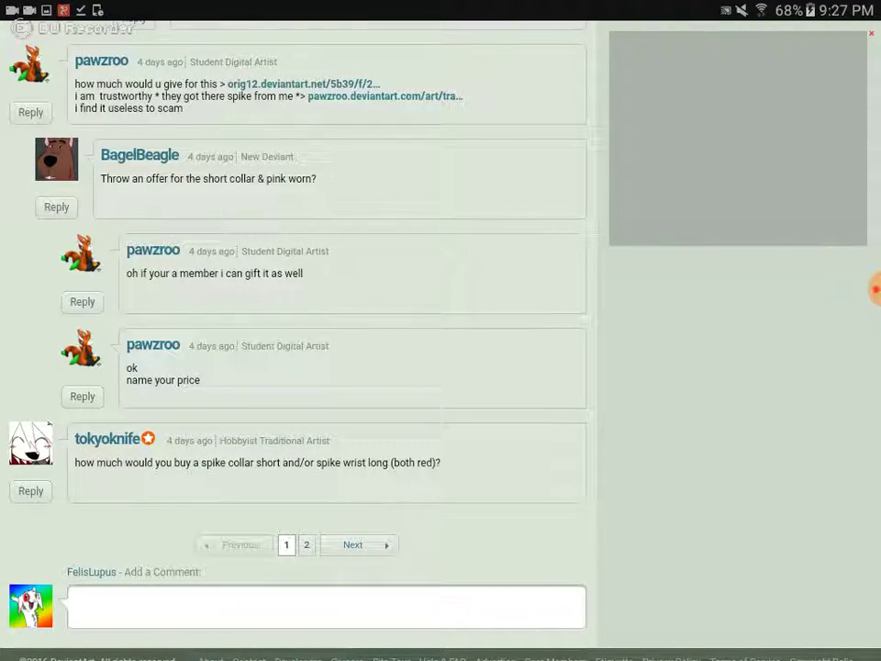
{"action": "scroll", "coordinate": [441, 367], "scroll_direction": "up", "scroll_amount": 5}
{"action": "scroll", "coordinate": [441, 367], "scroll_direction": "down", "scroll_amount": 5}
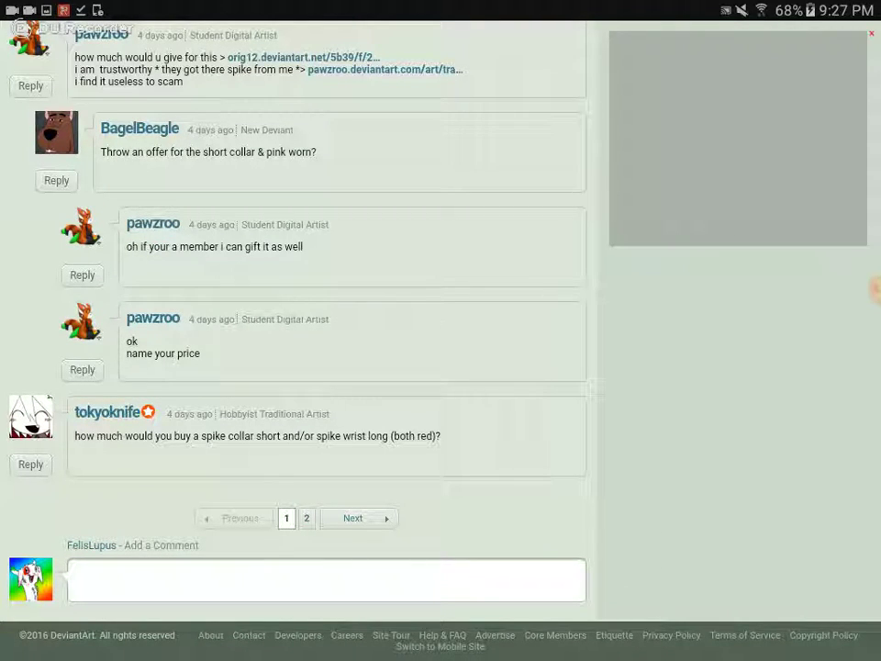
{"action": "scroll", "coordinate": [440, 331], "scroll_direction": "up", "scroll_amount": 10}
{"action": "scroll", "coordinate": [441, 331], "scroll_direction": "down", "scroll_amount": 4}
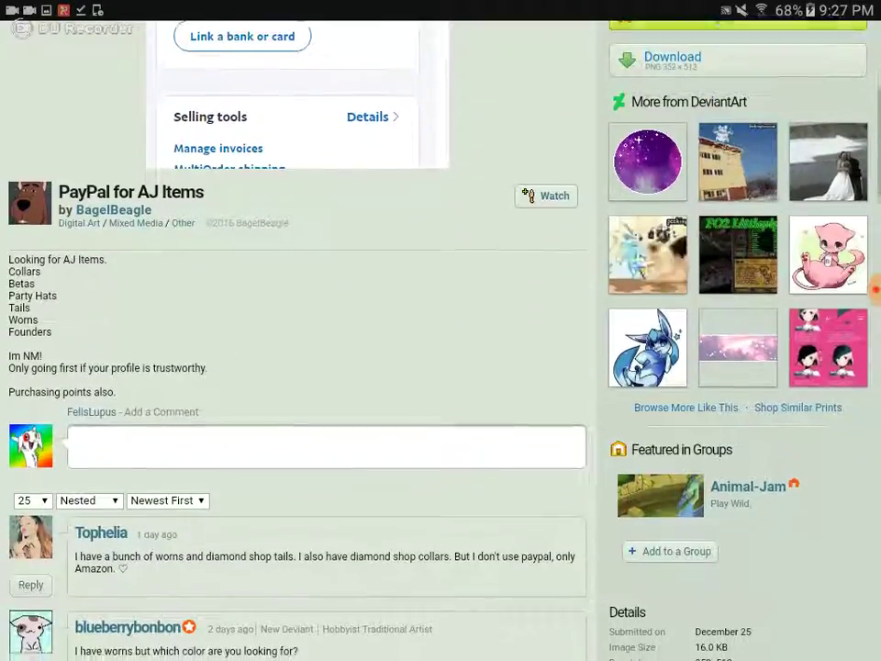
{"action": "scroll", "coordinate": [440, 330], "scroll_direction": "down", "scroll_amount": 4}
{"action": "scroll", "coordinate": [440, 331], "scroll_direction": "down", "scroll_amount": 4}
{"action": "scroll", "coordinate": [440, 331], "scroll_direction": "down", "scroll_amount": 4}
{"action": "scroll", "coordinate": [441, 331], "scroll_direction": "down", "scroll_amount": 8}
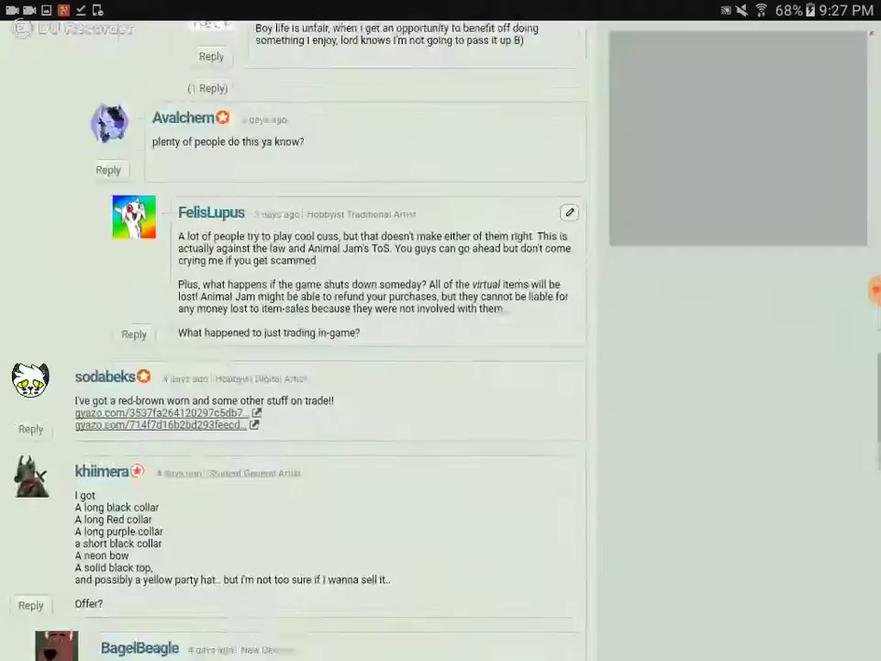
{"action": "scroll", "coordinate": [440, 331], "scroll_direction": "down", "scroll_amount": 10}
{"action": "scroll", "coordinate": [440, 330], "scroll_direction": "down", "scroll_amount": 2}
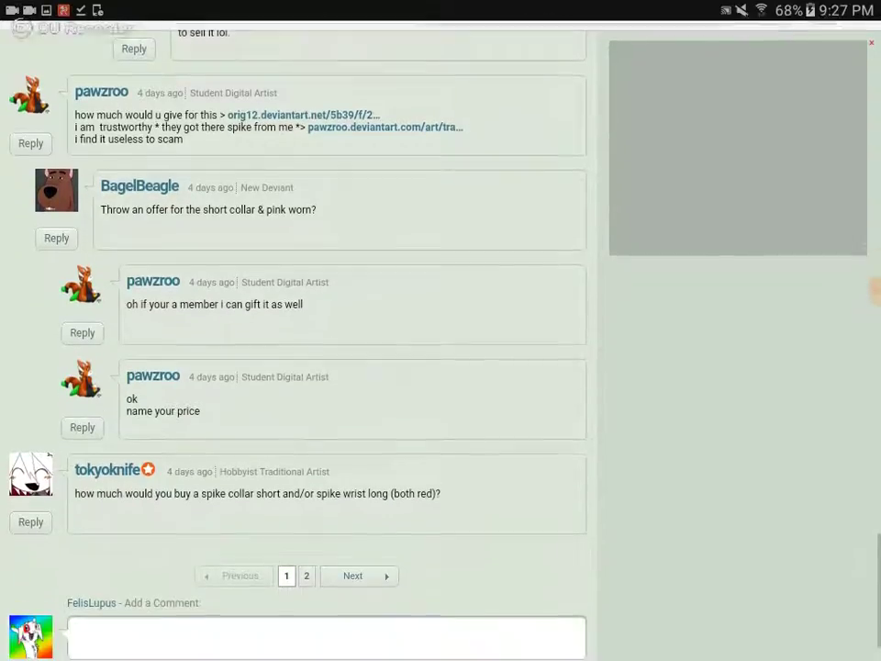
{"action": "scroll", "coordinate": [441, 331], "scroll_direction": "up", "scroll_amount": 10}
{"action": "scroll", "coordinate": [441, 330], "scroll_direction": "up", "scroll_amount": 5}
{"action": "scroll", "coordinate": [441, 330], "scroll_direction": "up", "scroll_amount": 8}
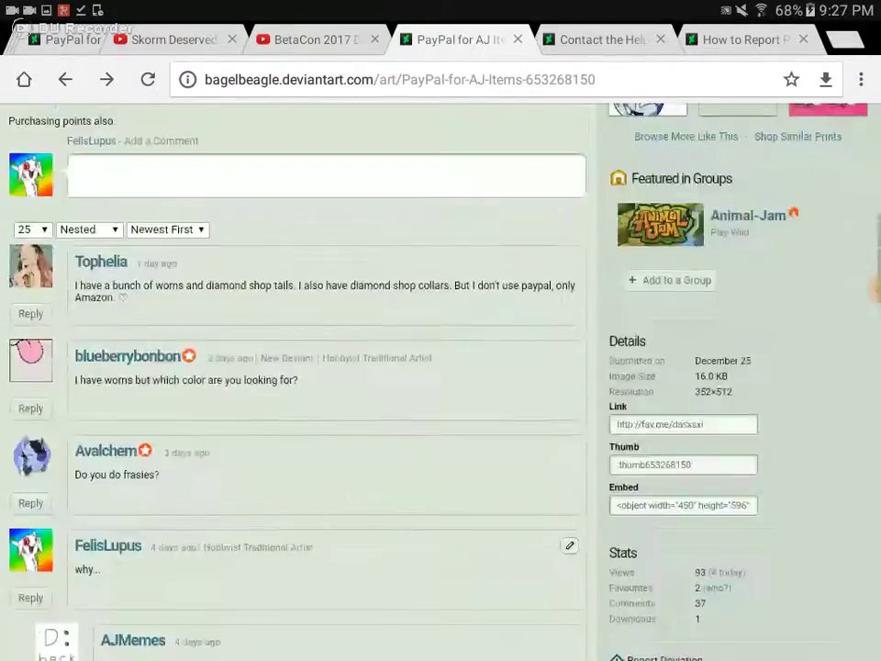
{"action": "scroll", "coordinate": [441, 330], "scroll_direction": "up", "scroll_amount": 3}
{"action": "scroll", "coordinate": [441, 331], "scroll_direction": "down", "scroll_amount": 6}
{"action": "scroll", "coordinate": [441, 331], "scroll_direction": "down", "scroll_amount": 5}
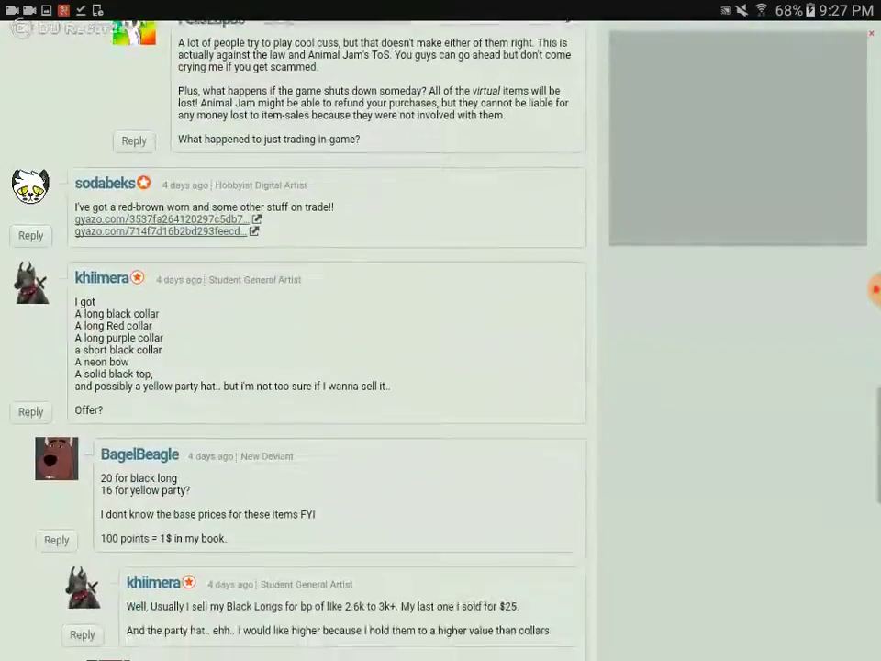
{"action": "scroll", "coordinate": [441, 330], "scroll_direction": "down", "scroll_amount": 2}
{"action": "scroll", "coordinate": [440, 330], "scroll_direction": "down", "scroll_amount": 3}
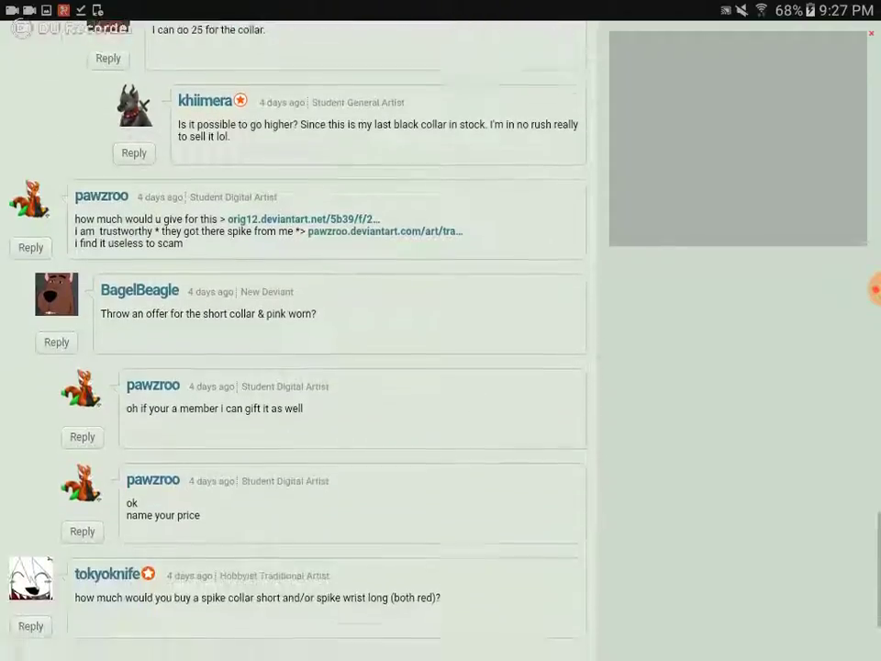
{"action": "scroll", "coordinate": [441, 330], "scroll_direction": "down", "scroll_amount": 1}
{"action": "left_click", "coordinate": [871, 290]}
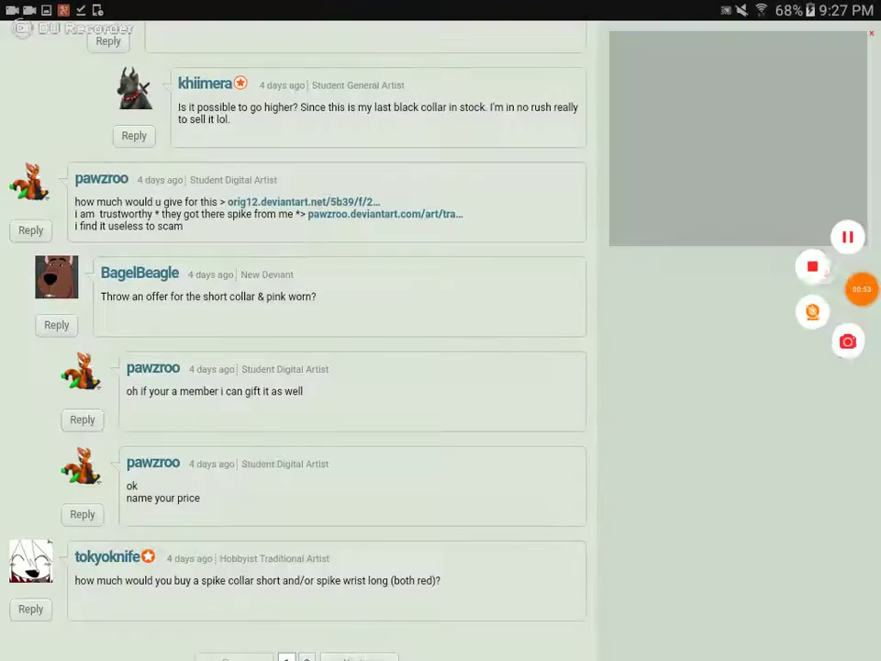